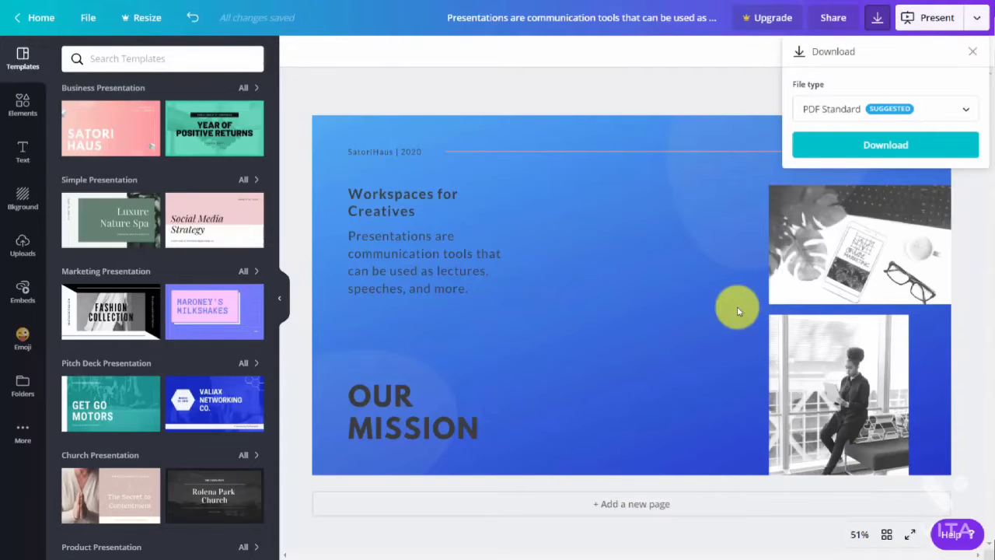
# Download the design as a PNG image under the suggested file name and open the saved file.
pyautogui.click(937, 106)
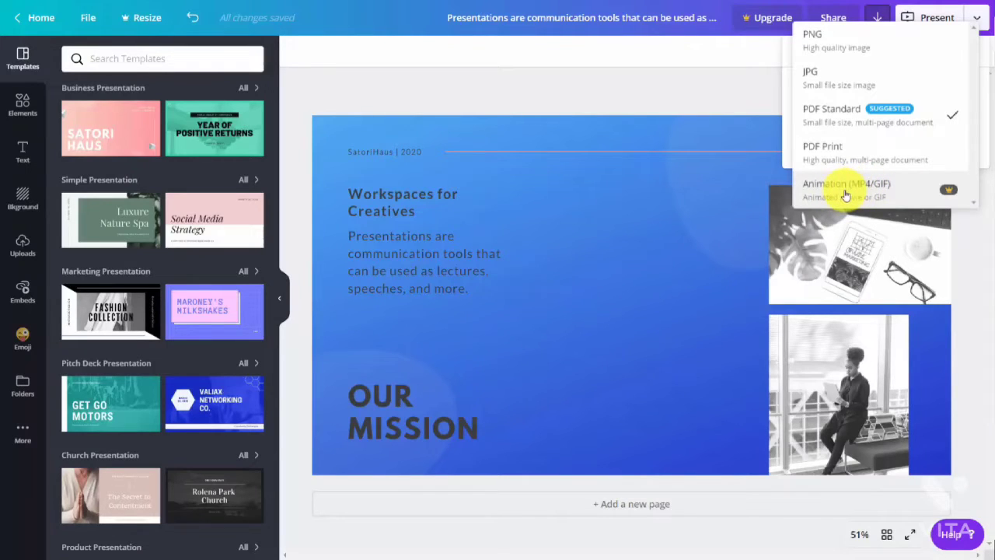
pyautogui.click(813, 42)
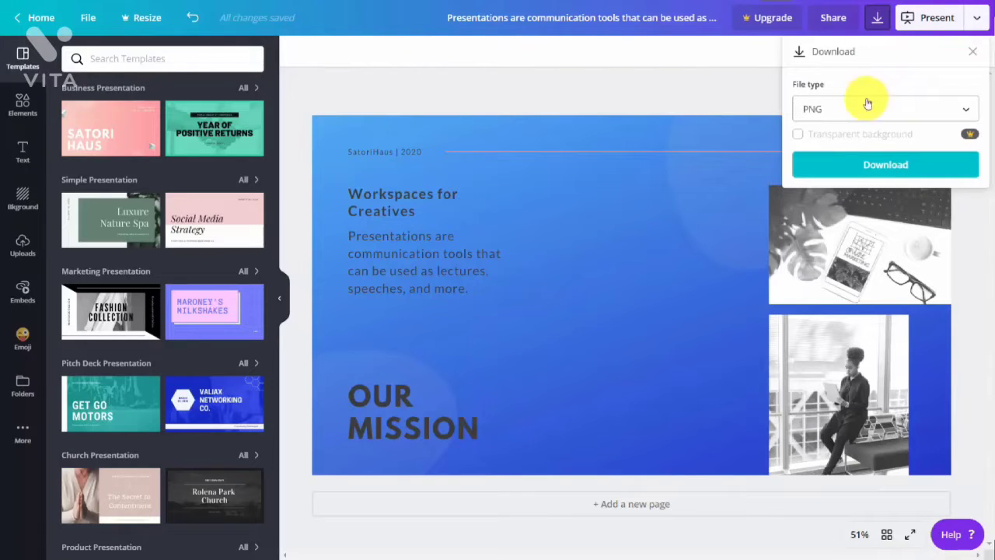
pyautogui.click(875, 167)
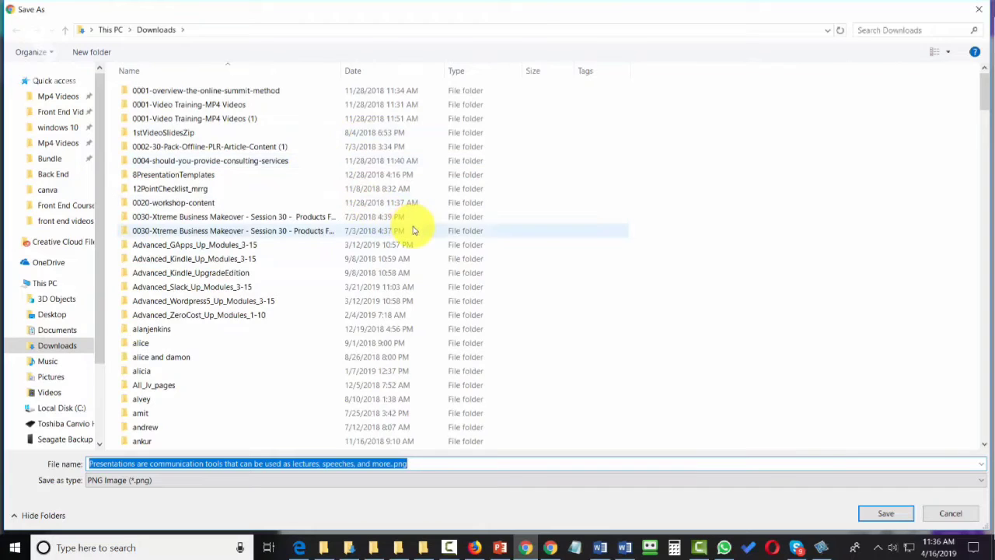
pyautogui.press('Return')
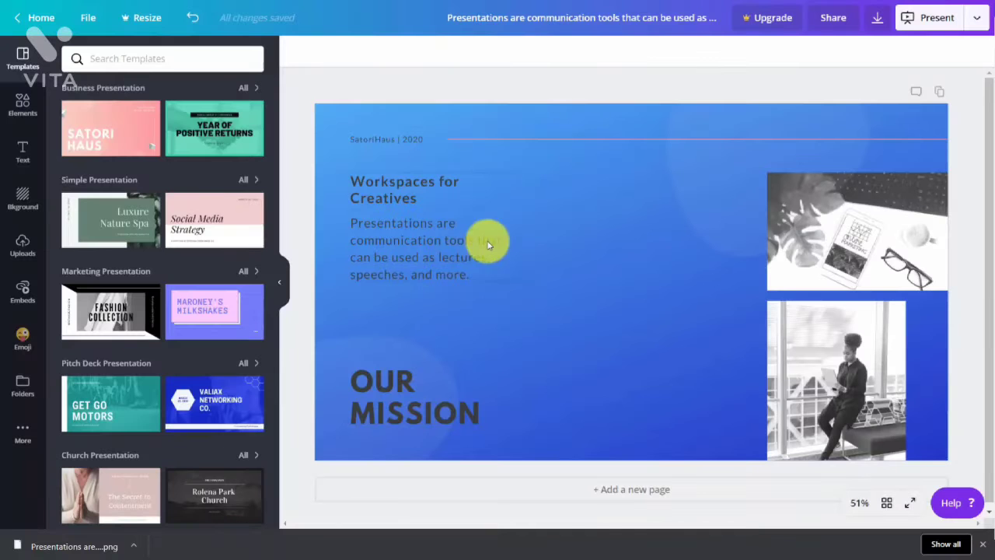
pyautogui.click(66, 548)
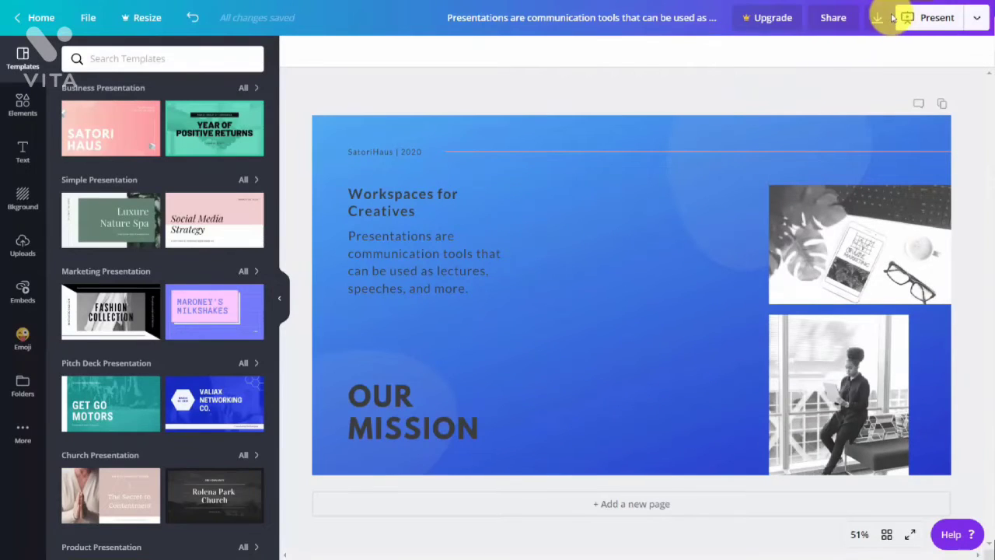
# Download the design as PDF Standard into the "images downloaded" folder, view the saved file and close it.
pyautogui.click(877, 21)
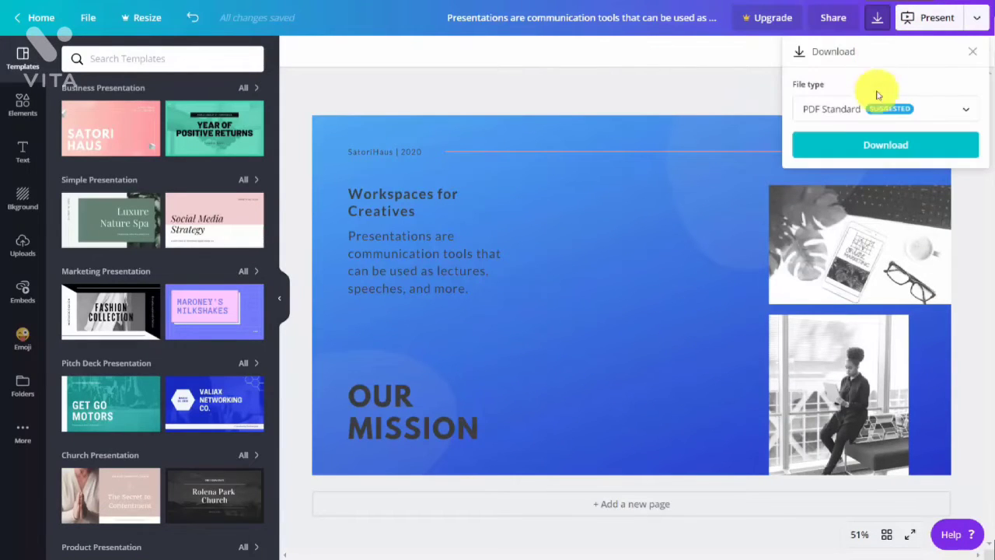
pyautogui.click(883, 150)
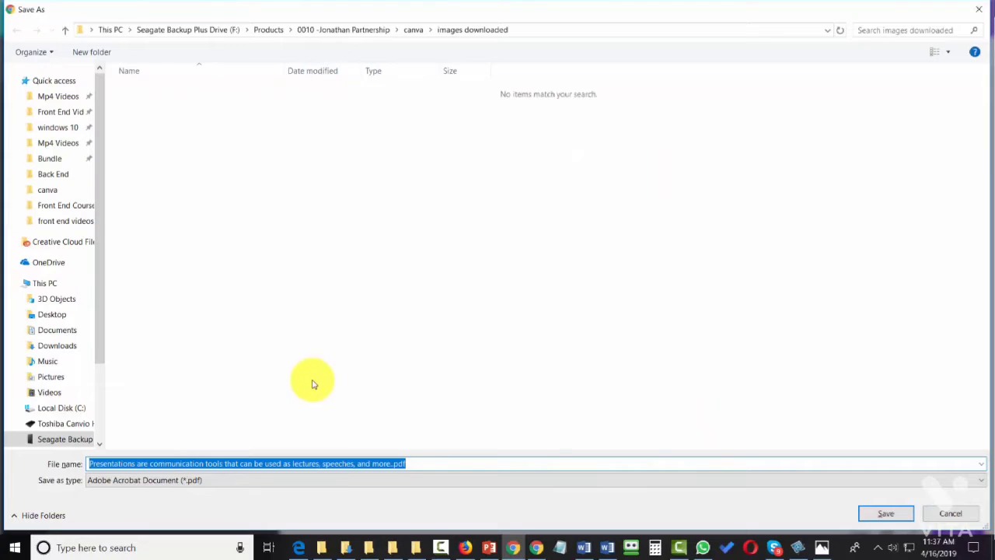
pyautogui.click(863, 514)
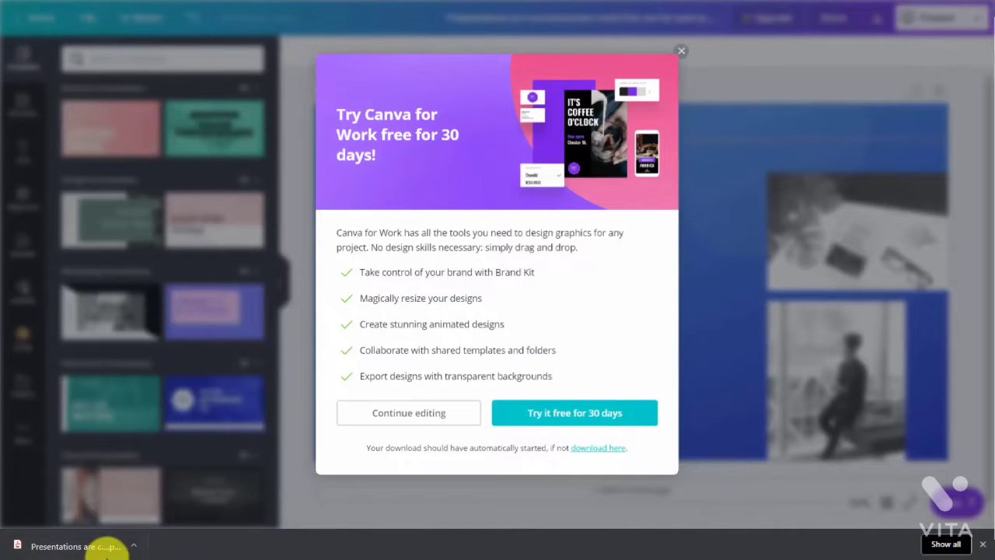
pyautogui.click(93, 550)
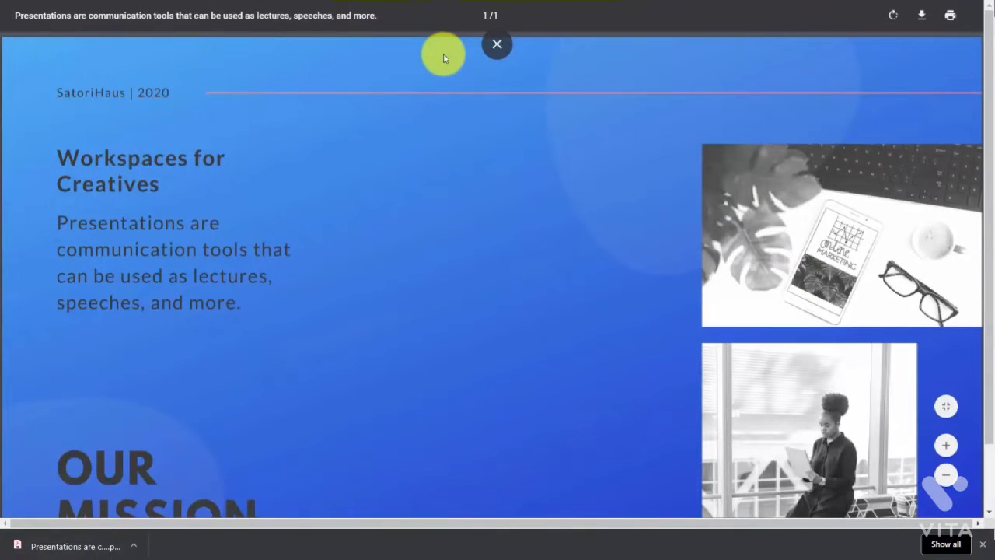
pyautogui.hotkey('ctrl', 'w')
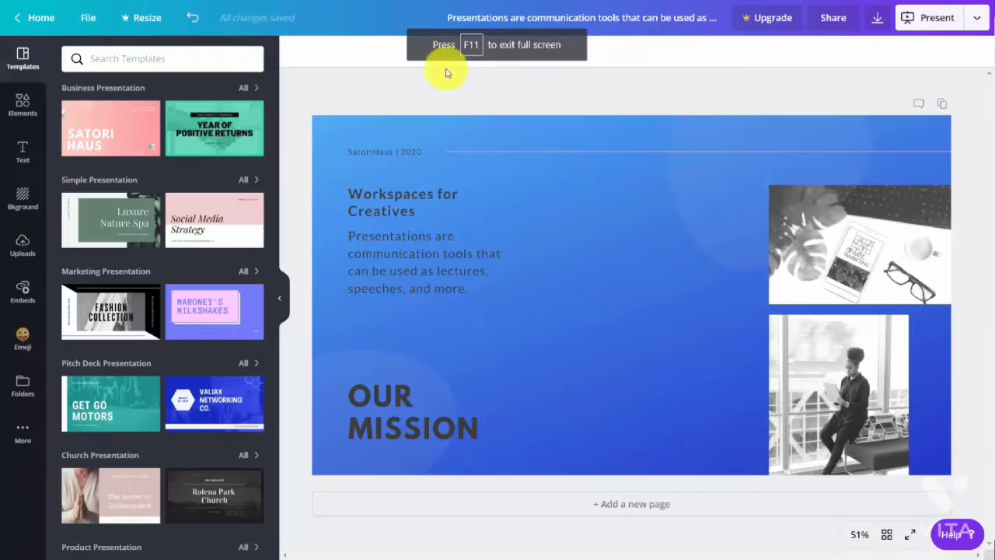
# Download the design as PDF Print without crop marks and bleed, and open the downloaded file.
pyautogui.click(874, 21)
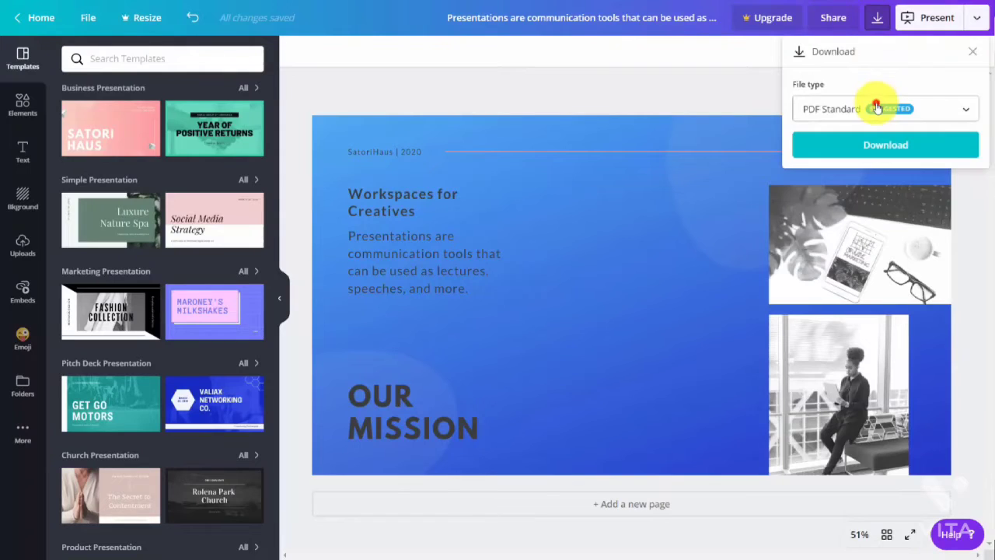
pyautogui.click(875, 106)
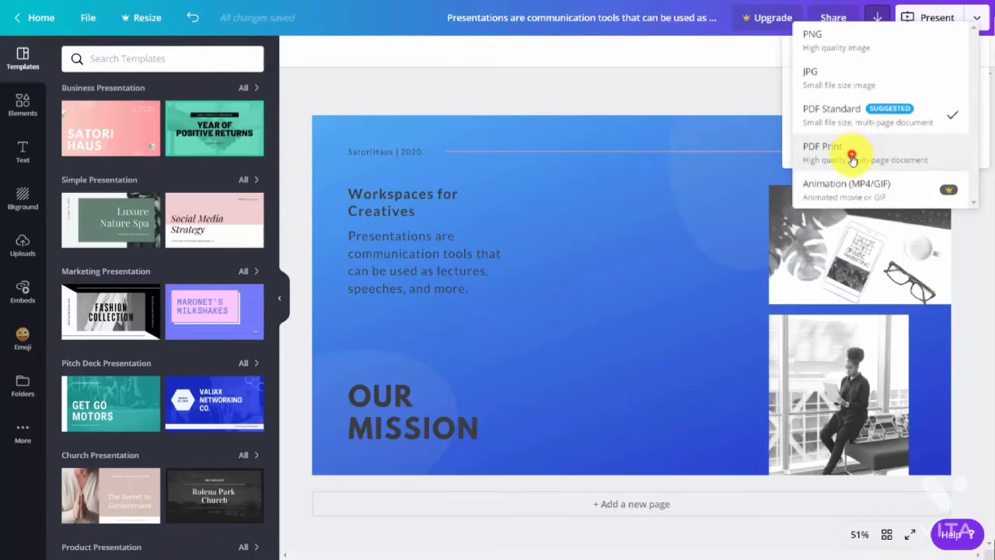
pyautogui.click(852, 154)
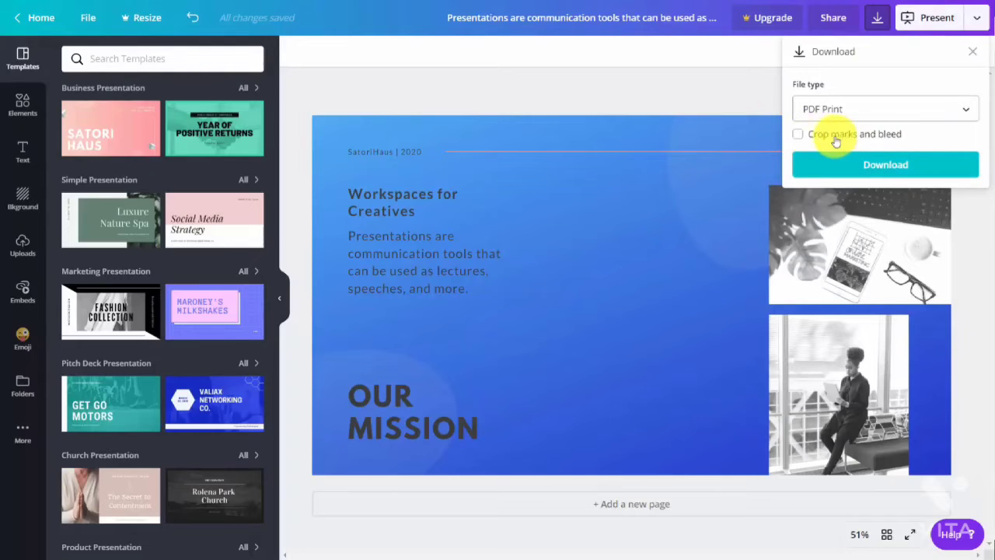
pyautogui.click(868, 166)
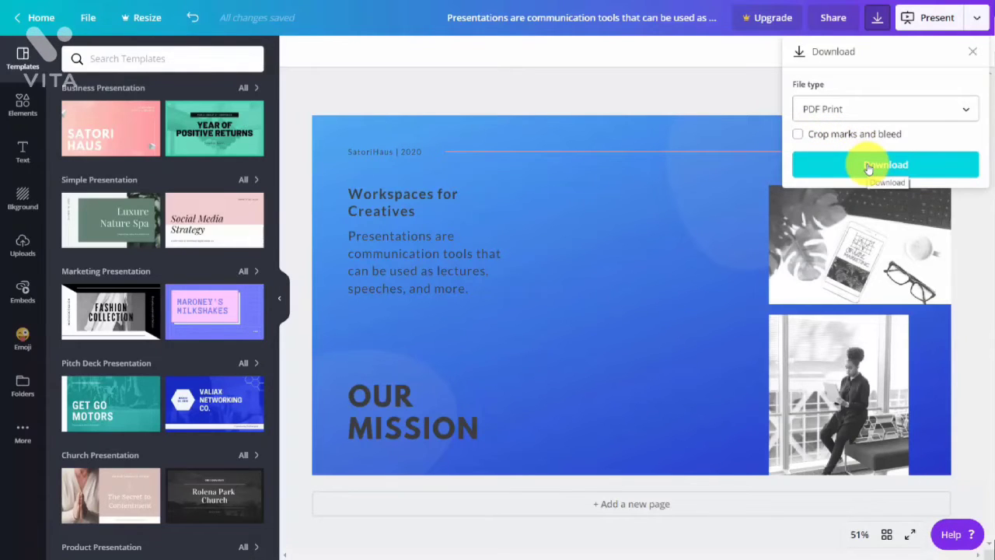
pyautogui.click(868, 165)
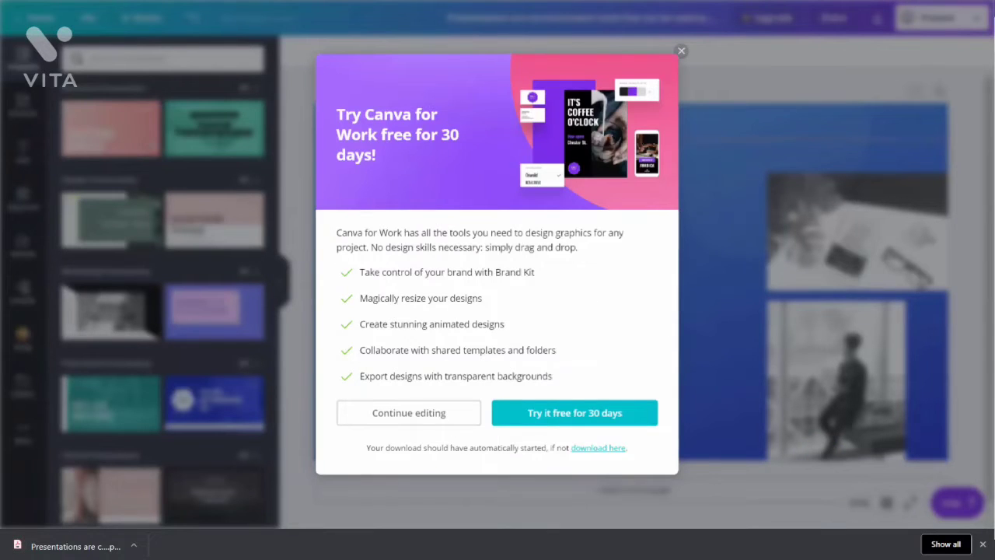
pyautogui.click(98, 551)
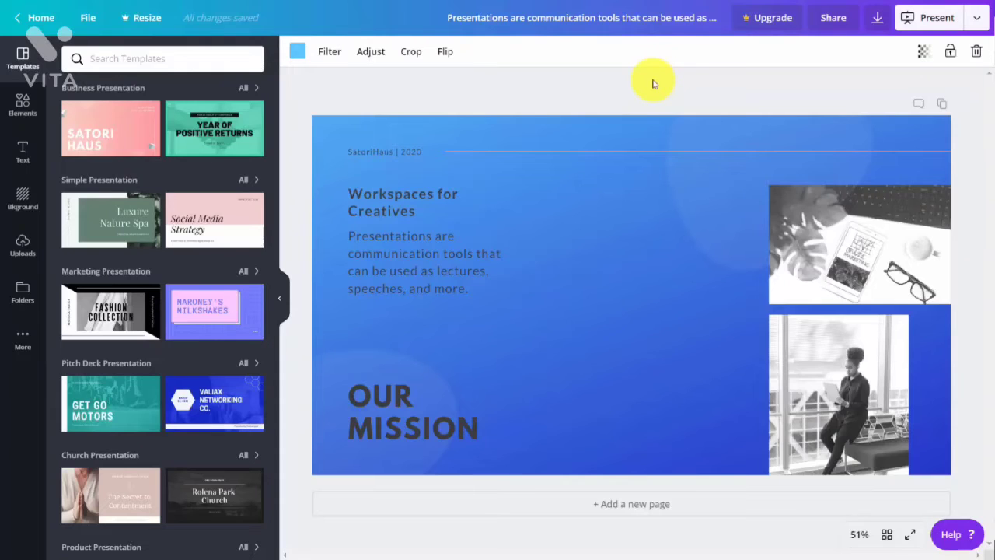
# Start presenting the design with the presentation type set to Presenter view.
pyautogui.click(977, 18)
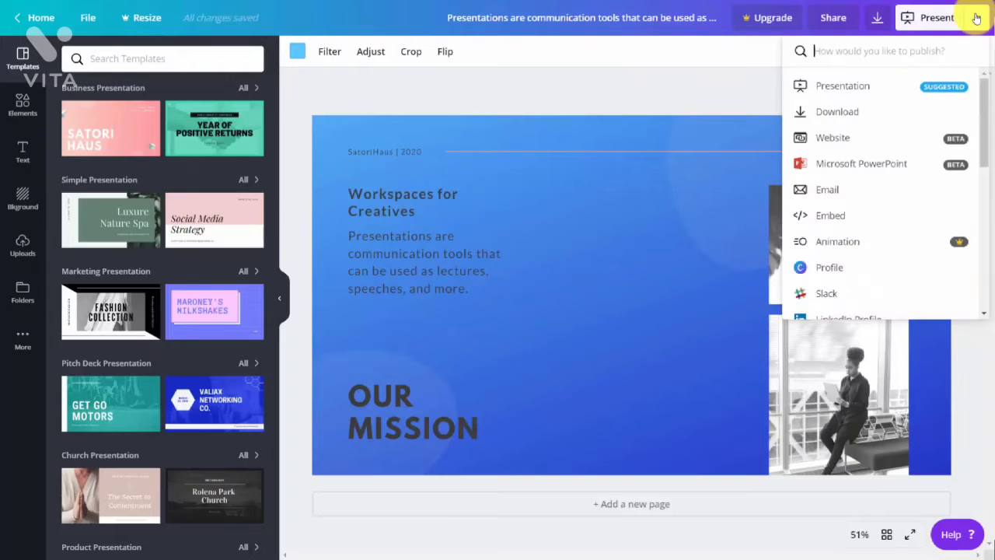
pyautogui.click(848, 88)
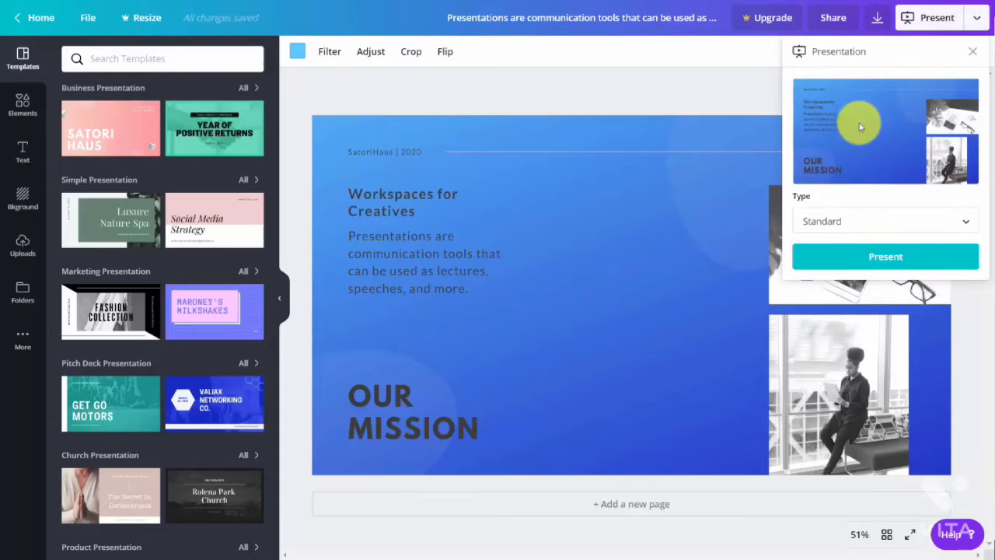
pyautogui.click(963, 225)
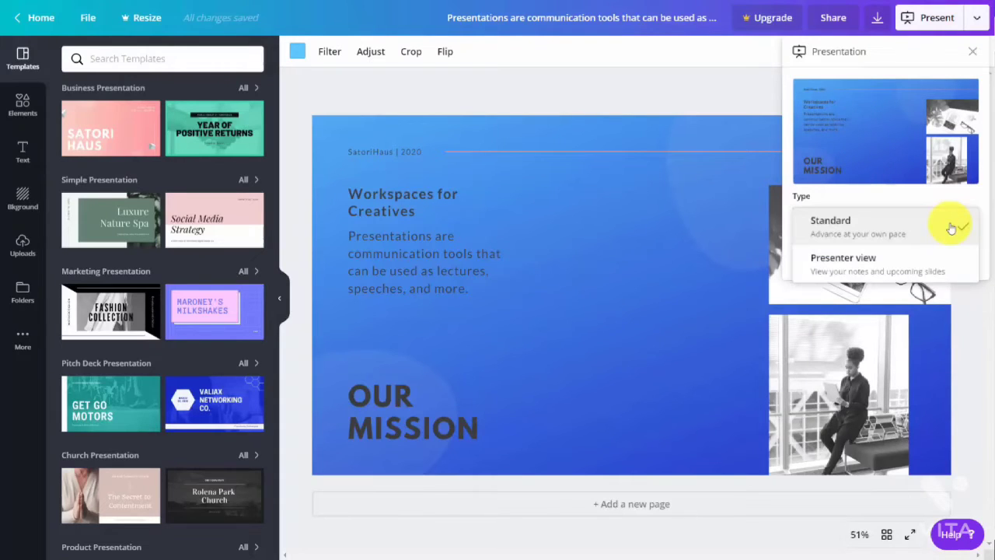
pyautogui.click(876, 259)
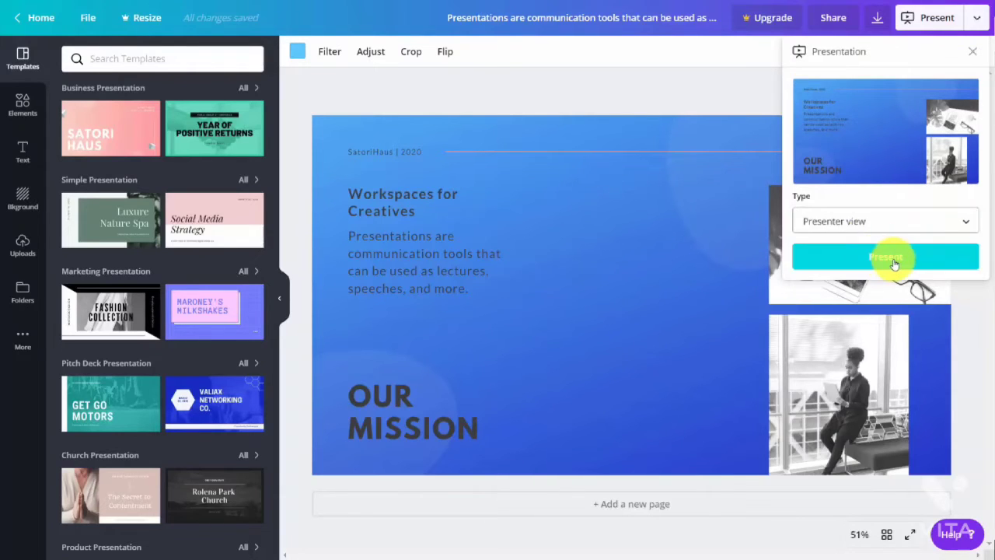
pyautogui.click(894, 263)
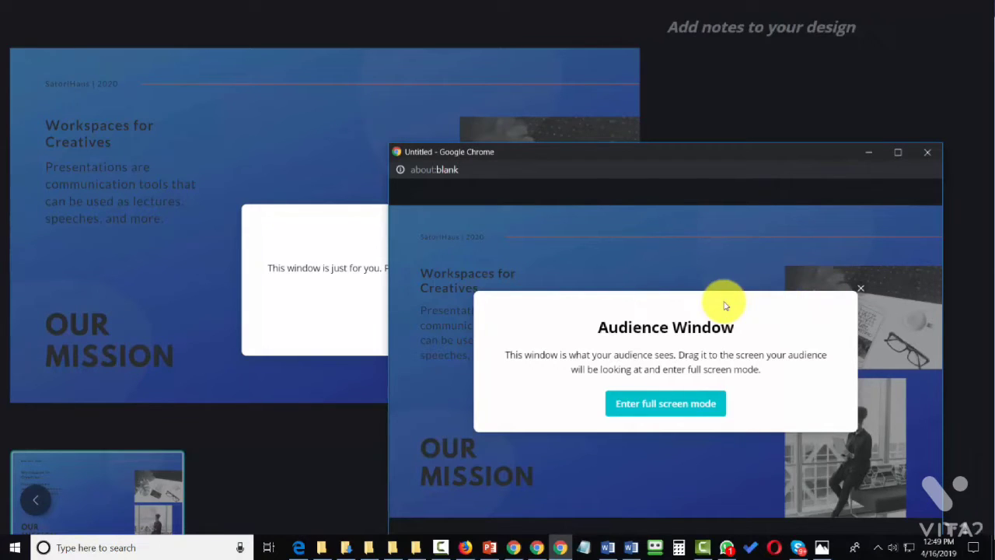
# Move the Audience Window onto the second screen and dismiss the Presenter Window message.
pyautogui.click(650, 154)
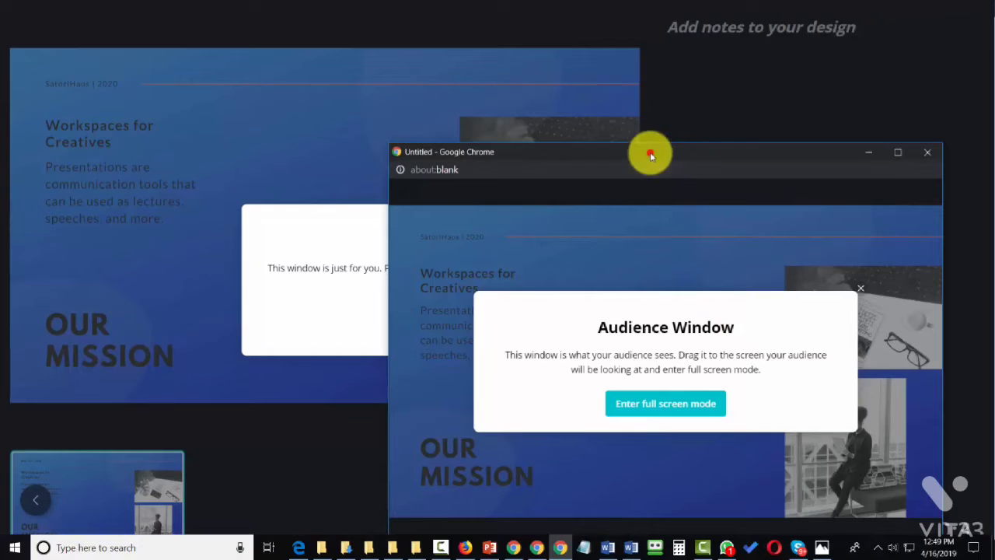
pyautogui.moveTo(651, 156); pyautogui.dragTo(653, 155)
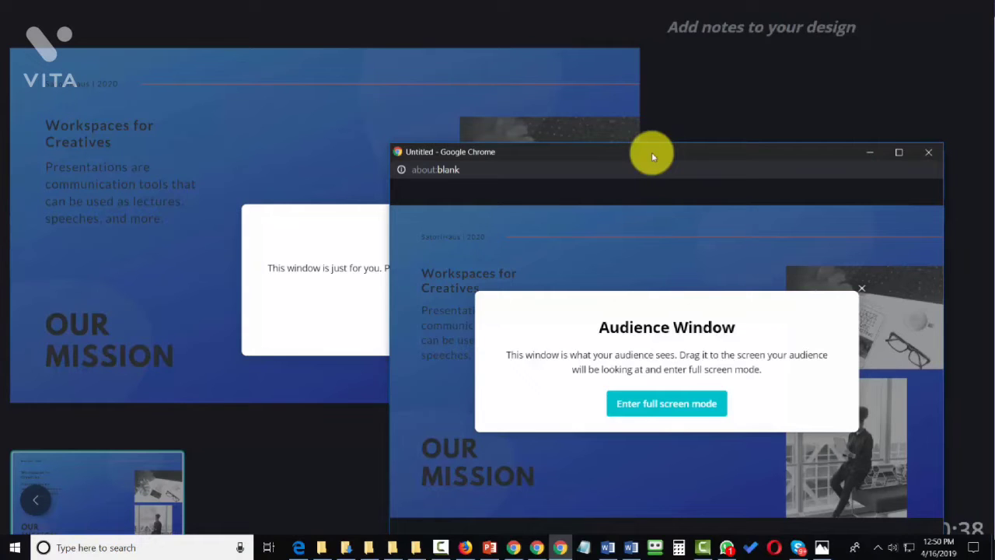
pyautogui.moveTo(651, 155); pyautogui.dragTo(994, 138)
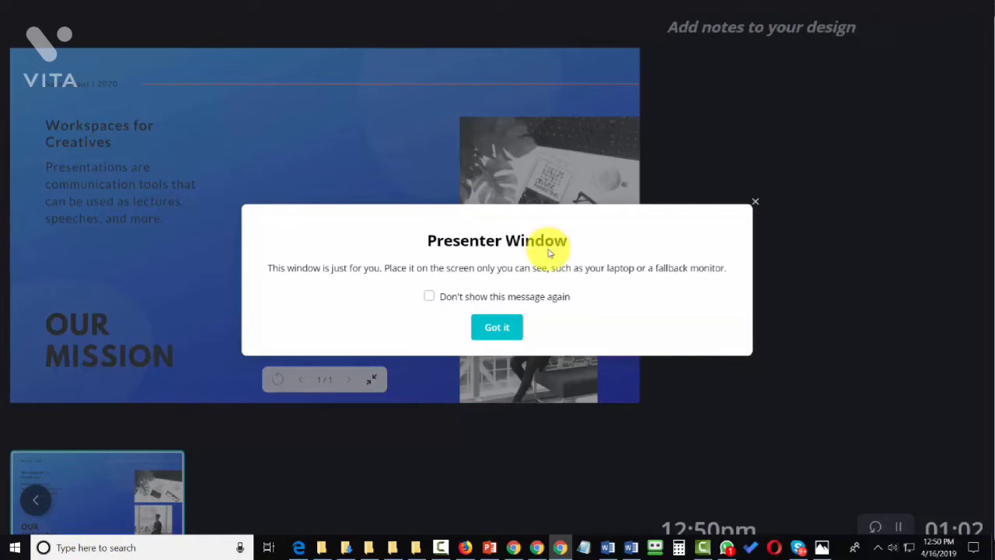
pyautogui.click(496, 333)
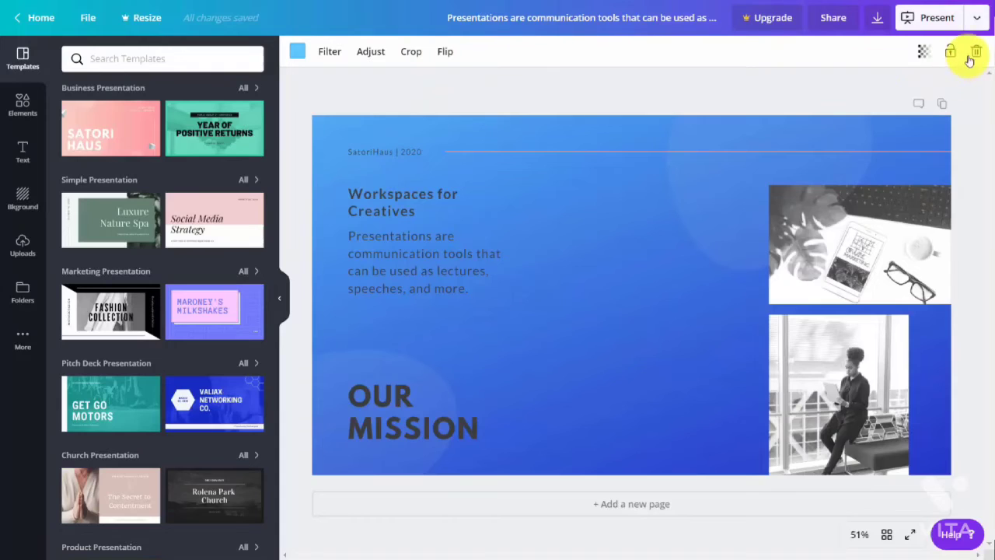
# Choose Pinterest as the publishing destination, connect the Pinterest account and grant Canva permission.
pyautogui.click(978, 19)
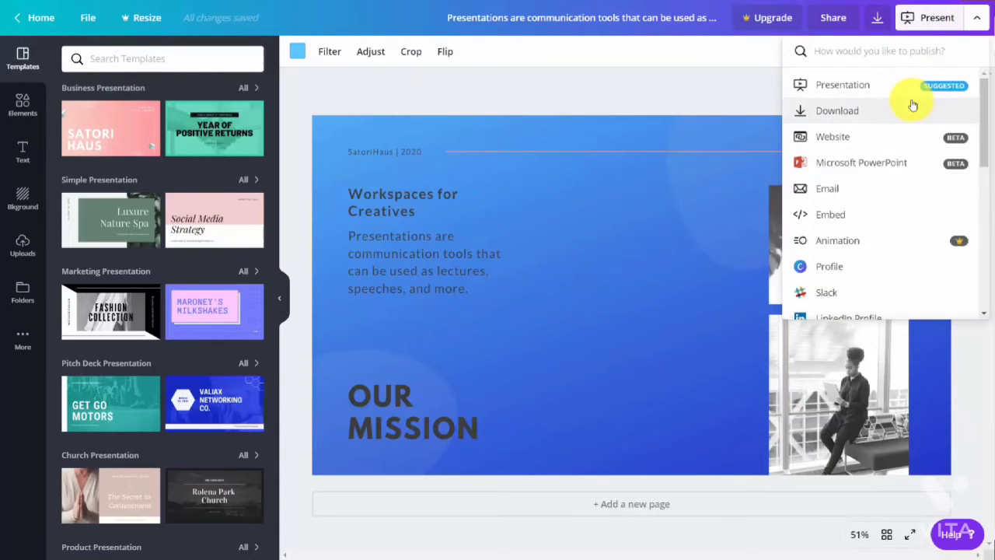
pyautogui.scroll(-2, 908, 105)
pyautogui.scroll(-1, 904, 104)
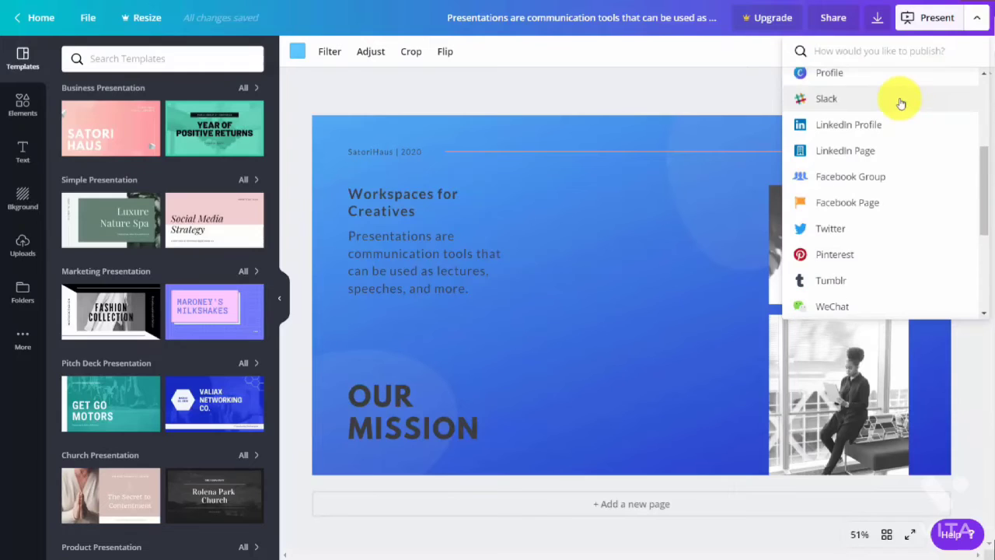
pyautogui.click(824, 262)
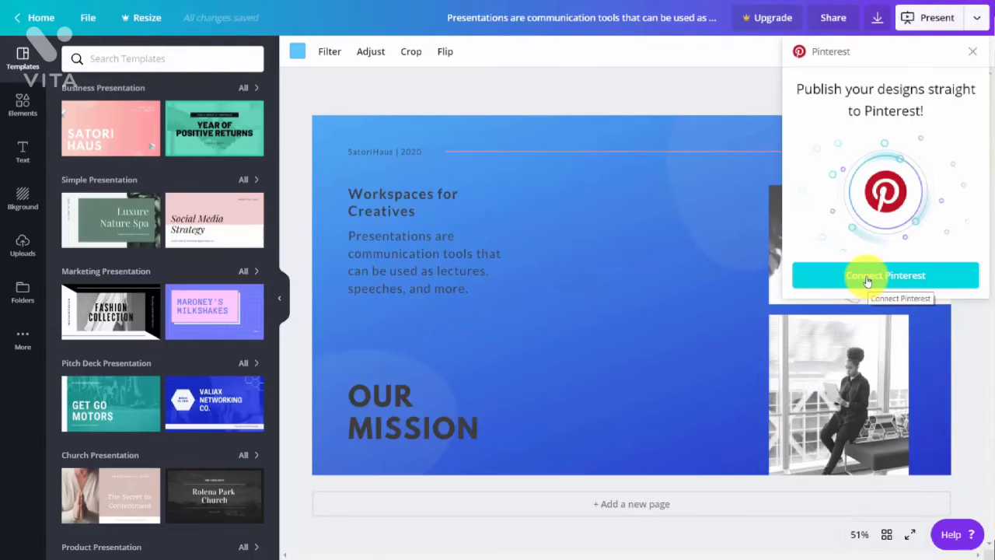
pyautogui.click(867, 277)
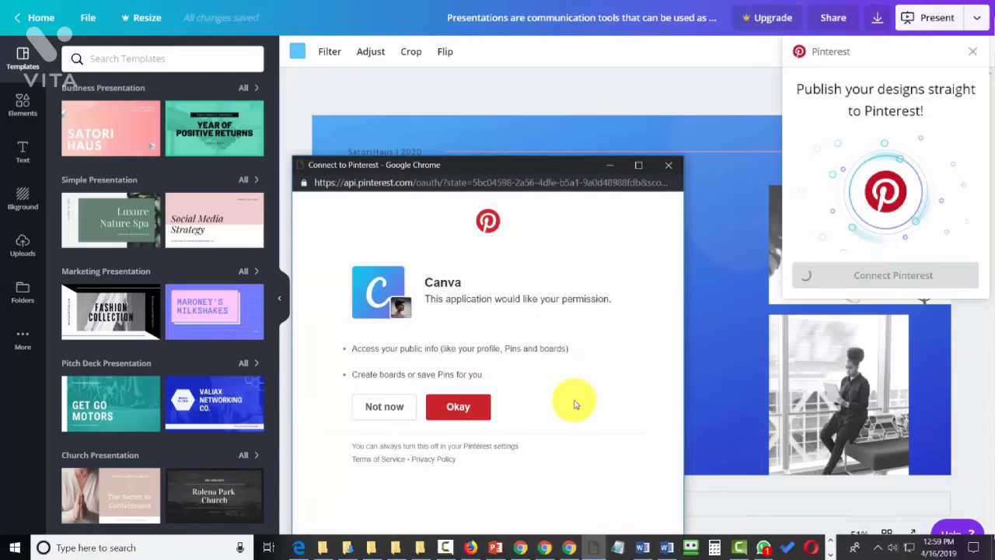
pyautogui.click(454, 406)
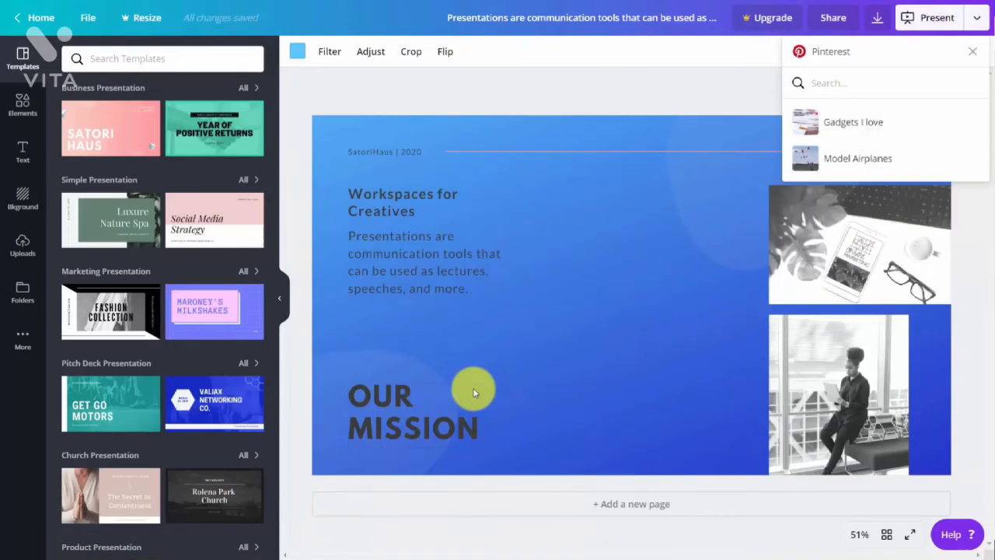
# Publish the design to the Model Airplanes board with the description "Workplace for Creatives" and open the resulting post.
pyautogui.click(808, 161)
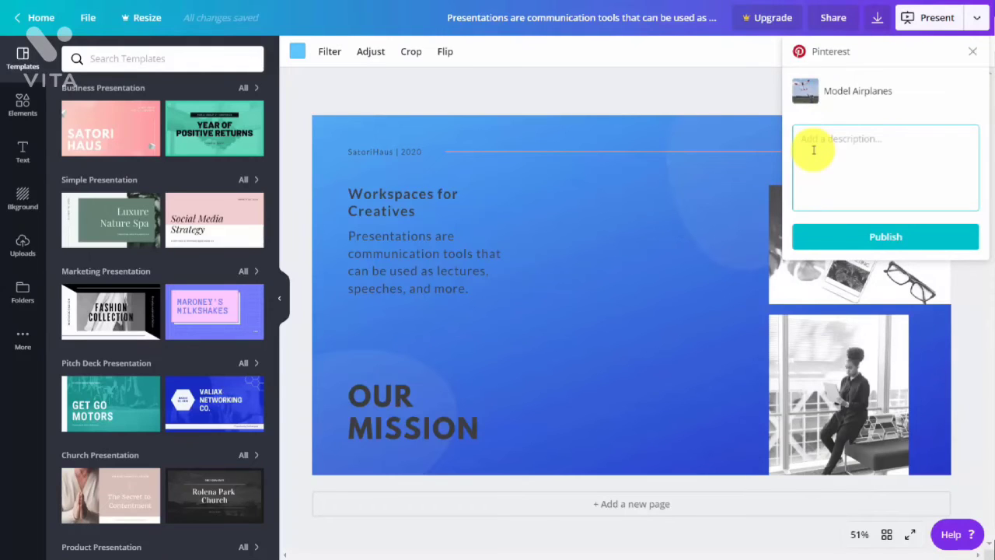
pyautogui.write('Workplace for Creatives')
pyautogui.click(884, 241)
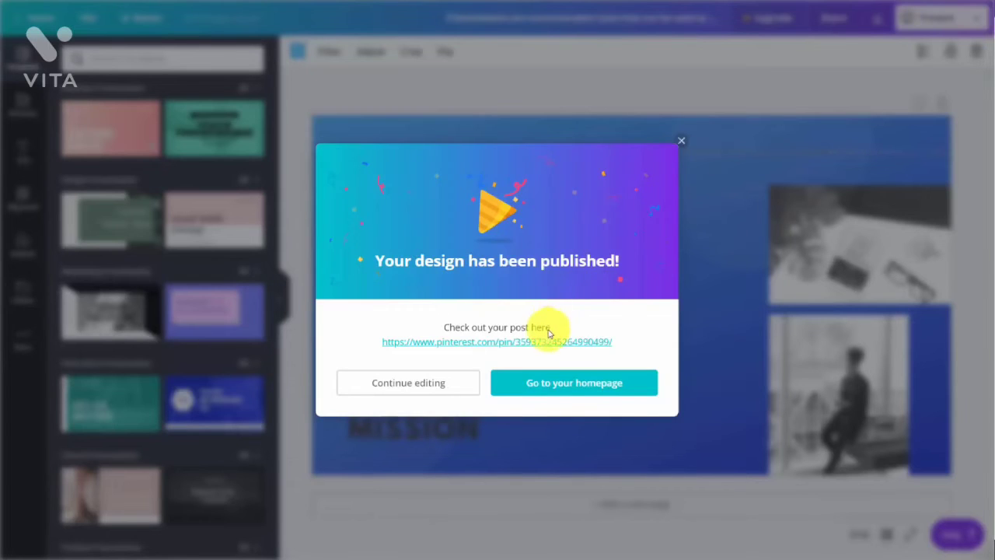
pyautogui.click(551, 341)
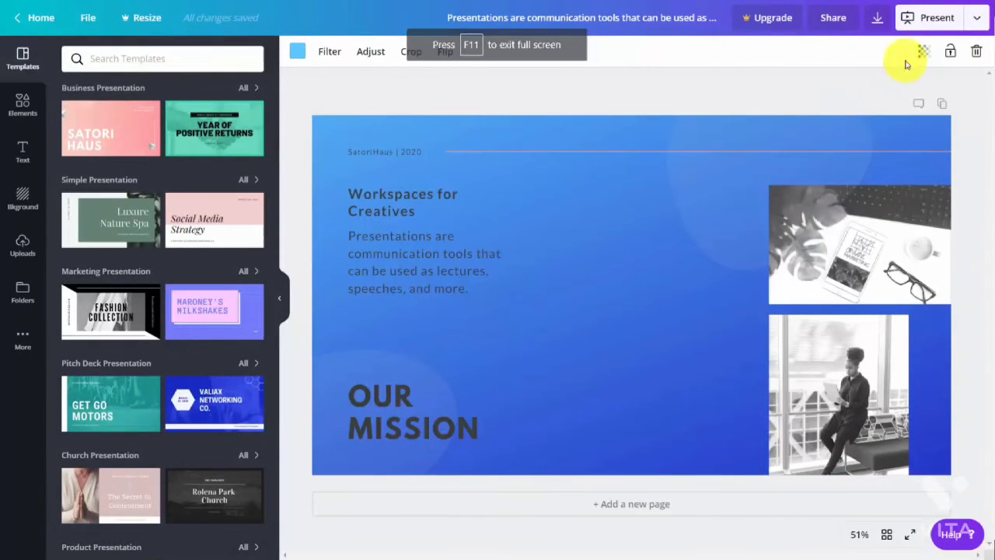
# Choose Facebook Group as the publishing destination, connect the Facebook account and allow Canva to post into groups.
pyautogui.click(979, 20)
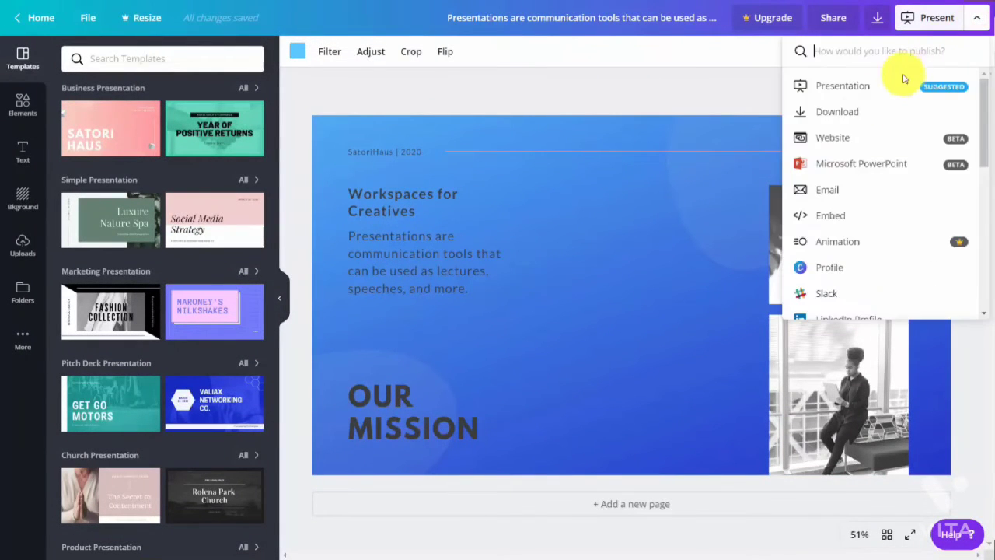
pyautogui.scroll(-3, 816, 162)
pyautogui.scroll(-2, 814, 164)
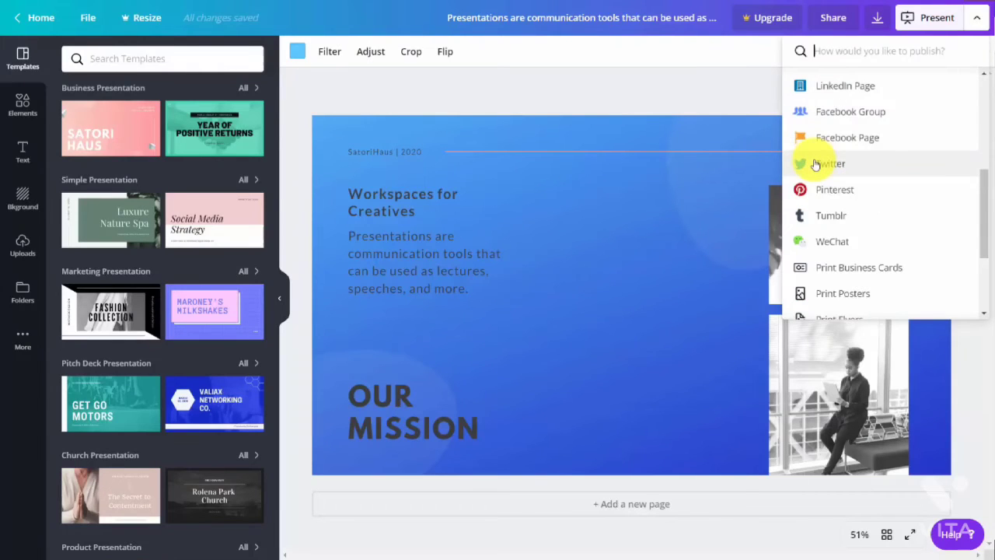
pyautogui.scroll(2, 815, 163)
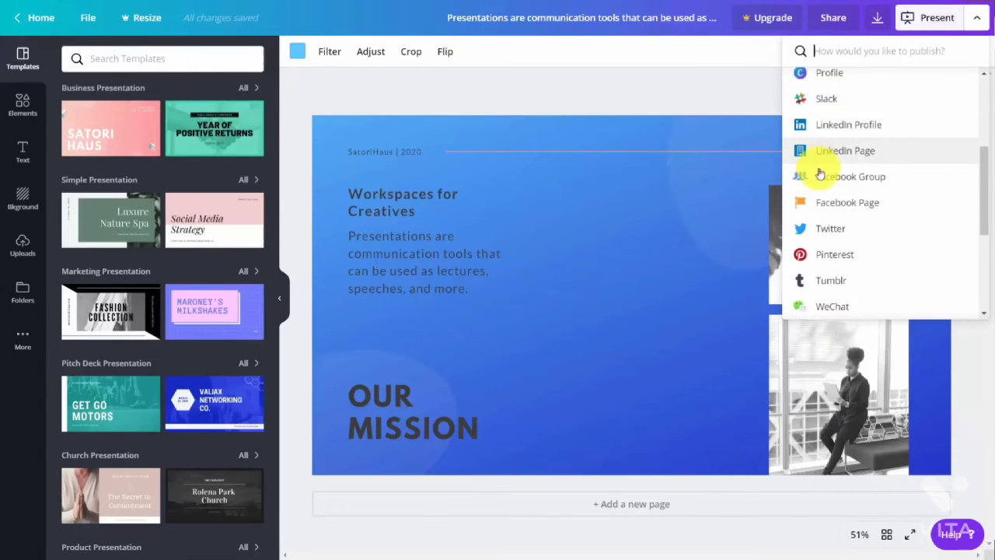
pyautogui.click(823, 178)
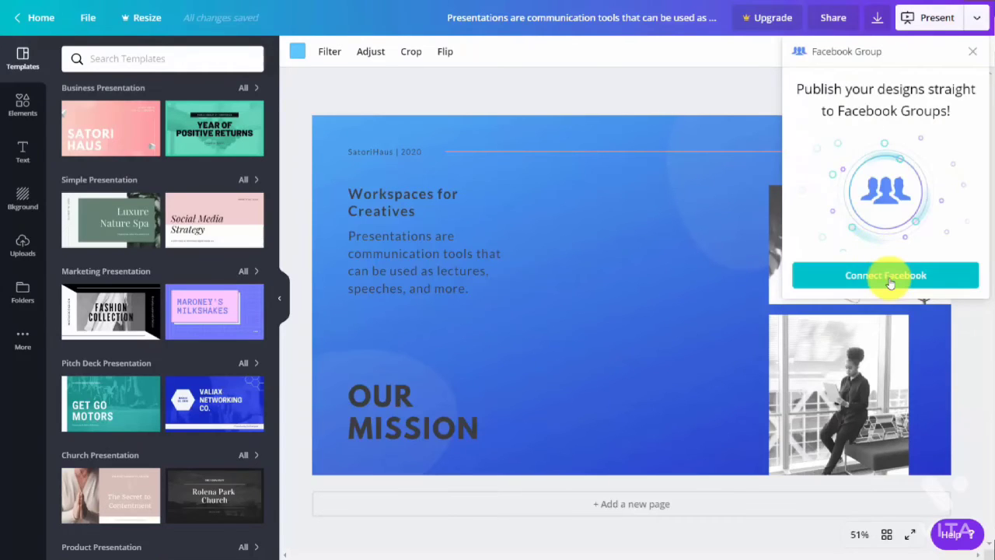
pyautogui.click(890, 283)
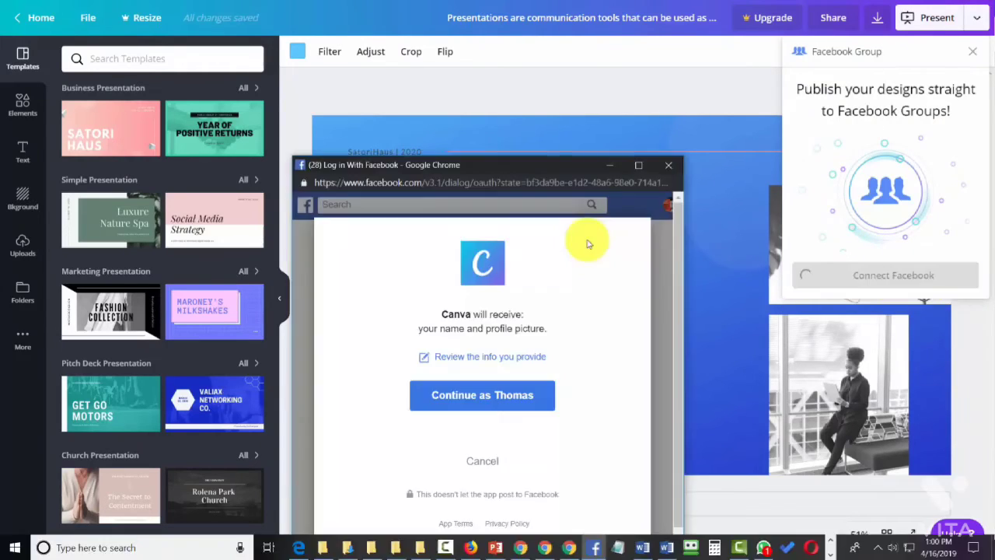
pyautogui.click(500, 399)
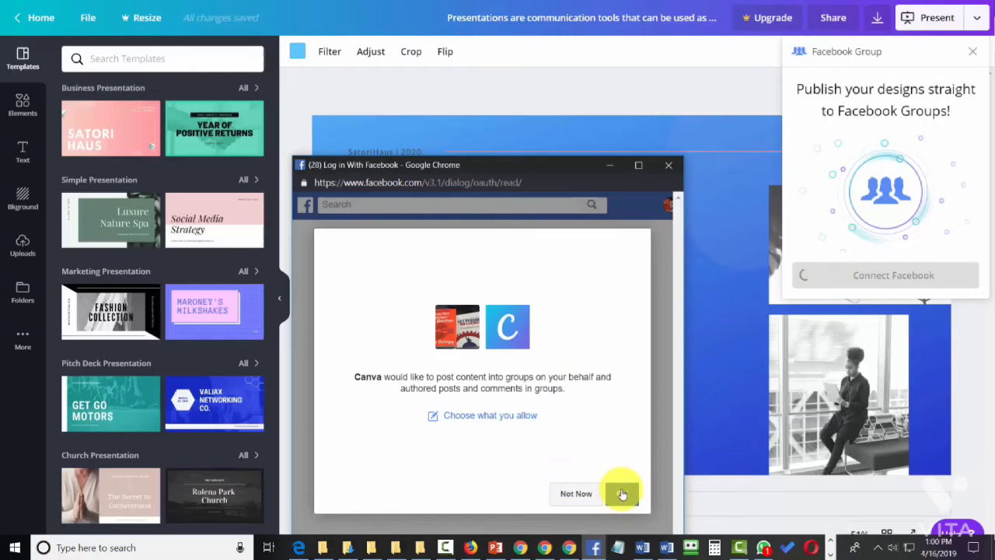
pyautogui.click(622, 493)
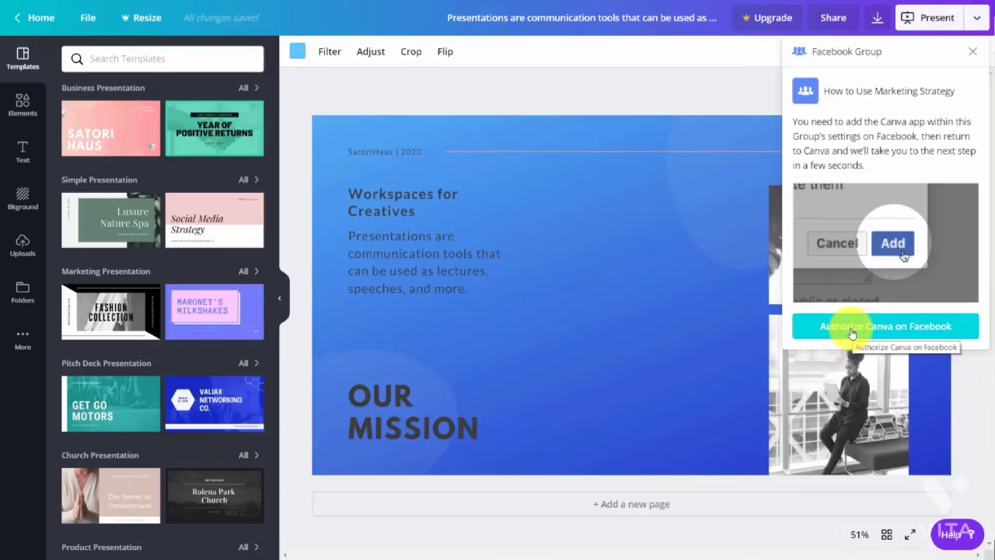
# Authorize Canva for the How to Use Marketing Strategy group, publish the design there with the text "Workplace for creatives" and open the post.
pyautogui.click(851, 332)
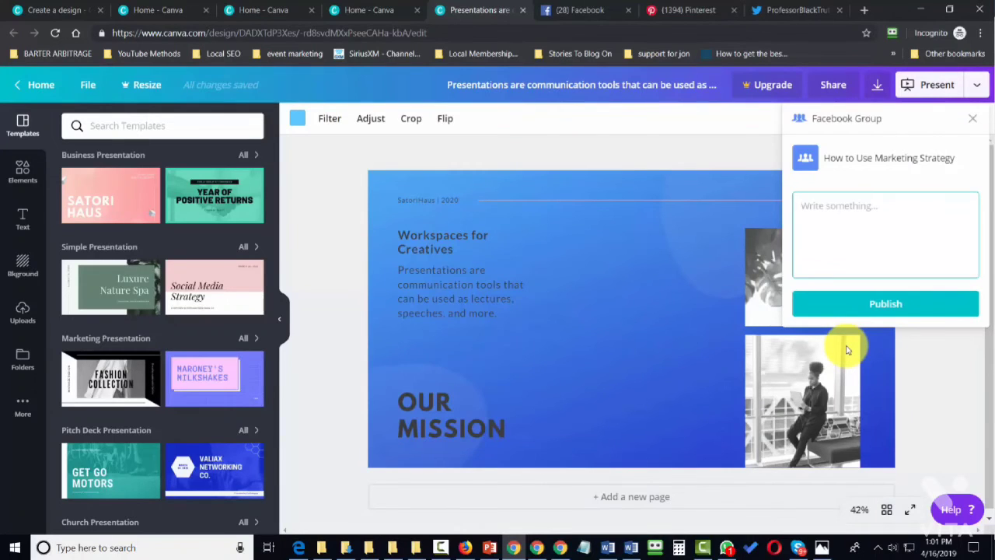
pyautogui.write('Workplace for creatives')
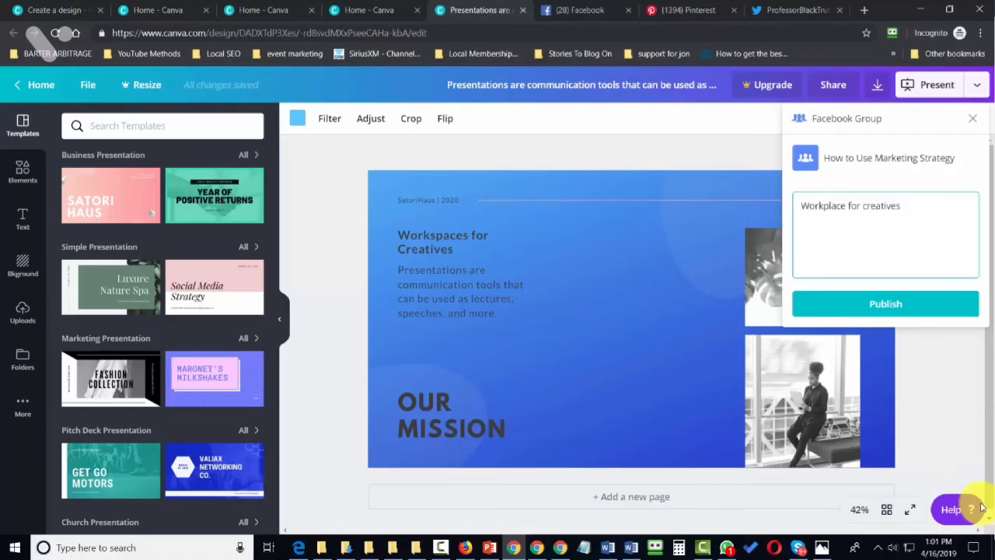
pyautogui.click(887, 305)
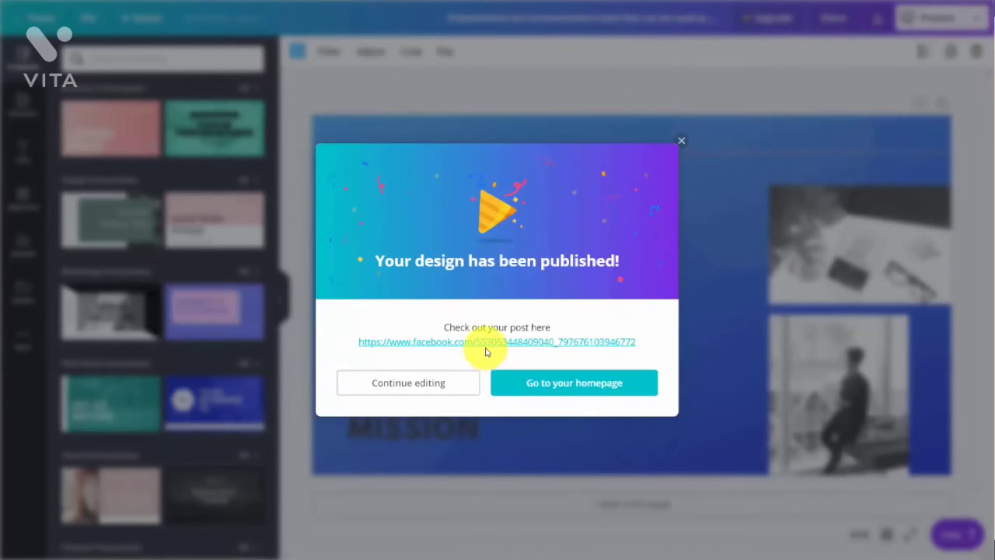
pyautogui.click(485, 342)
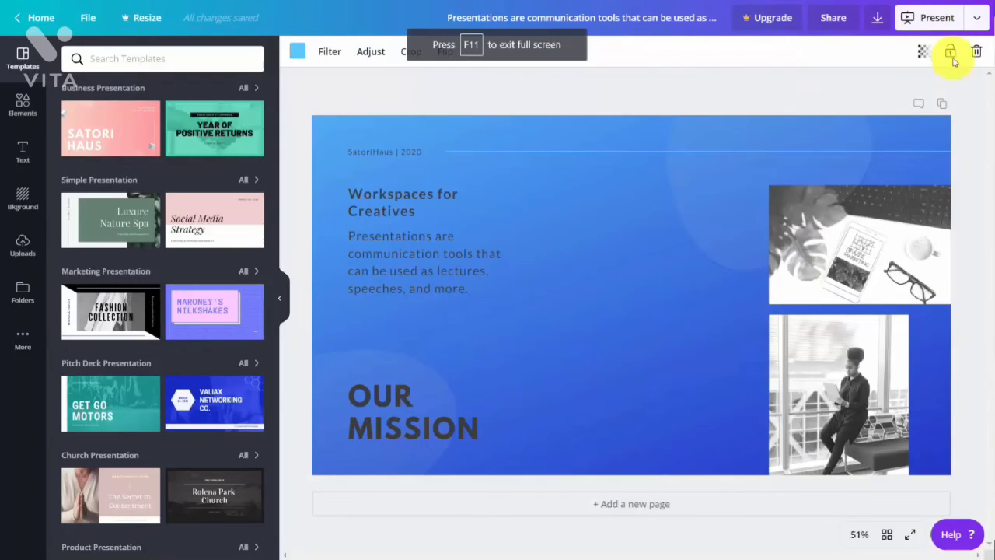
# Choose Twitter as the publishing destination, connect the Twitter account and authorize Canva to use it.
pyautogui.click(980, 17)
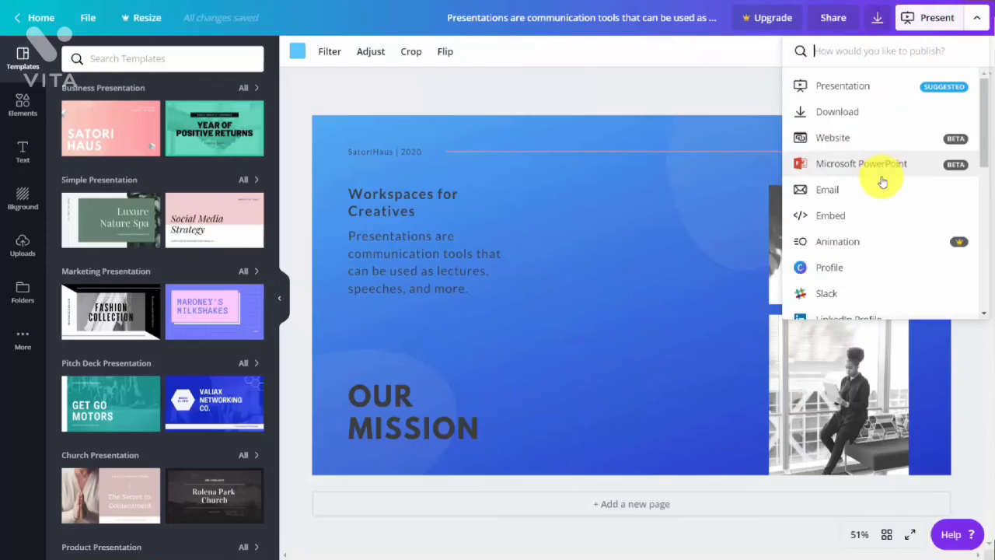
pyautogui.scroll(-4, 880, 180)
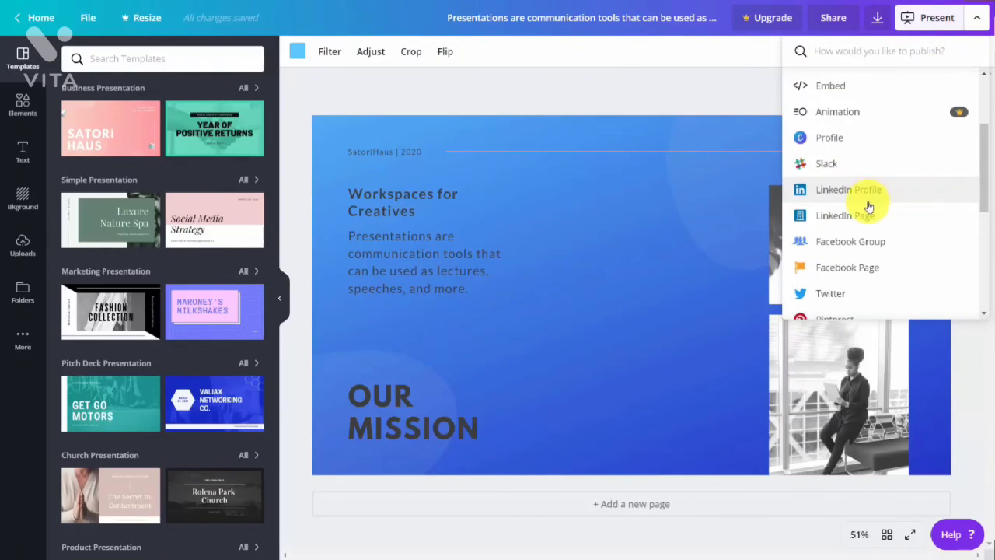
pyautogui.scroll(-1, 861, 231)
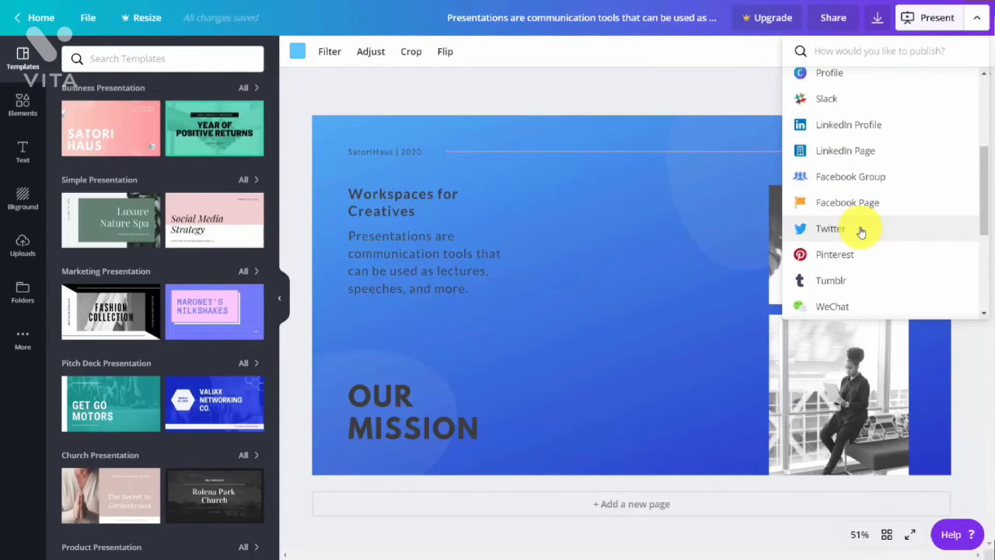
pyautogui.scroll(-1, 861, 231)
pyautogui.scroll(1, 855, 227)
pyautogui.scroll(-2, 855, 229)
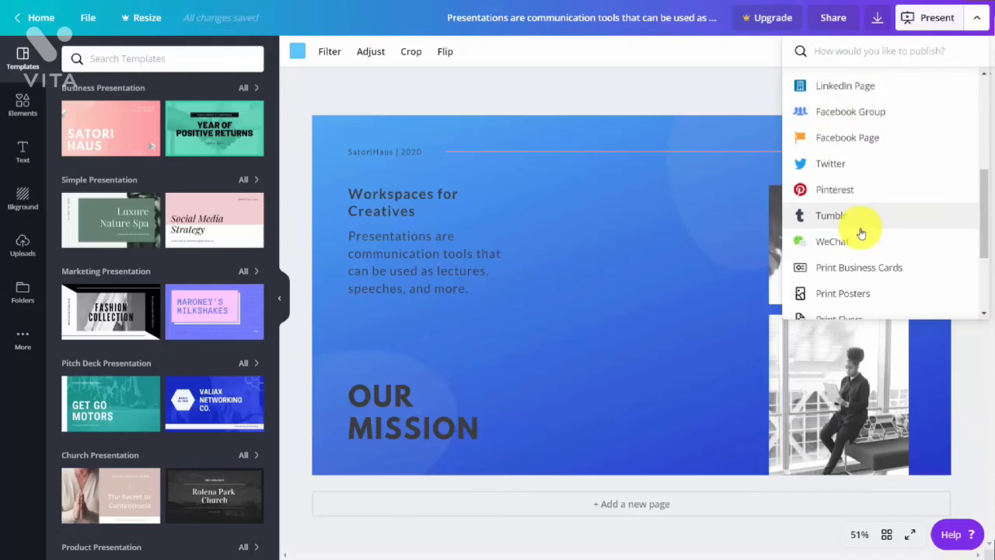
pyautogui.scroll(1, 861, 236)
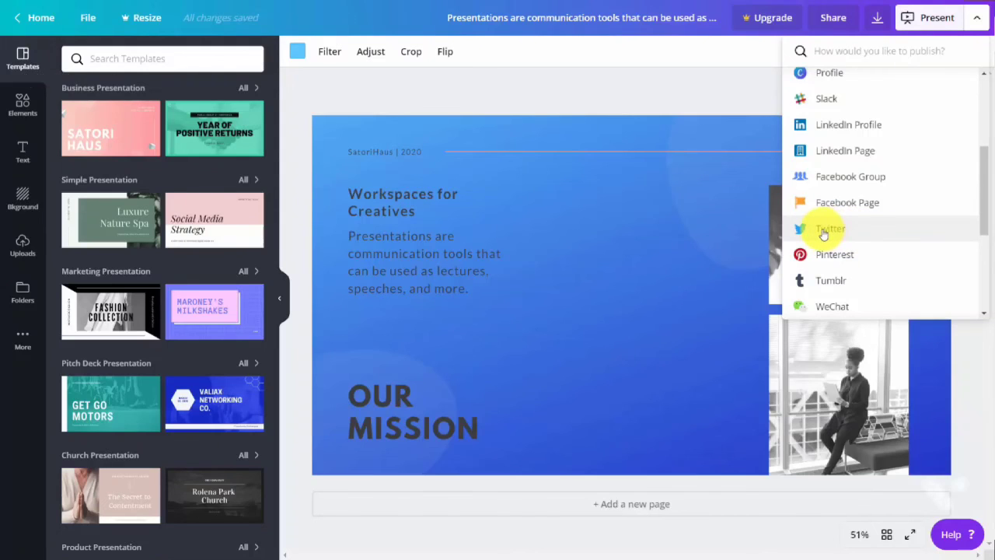
pyautogui.click(824, 232)
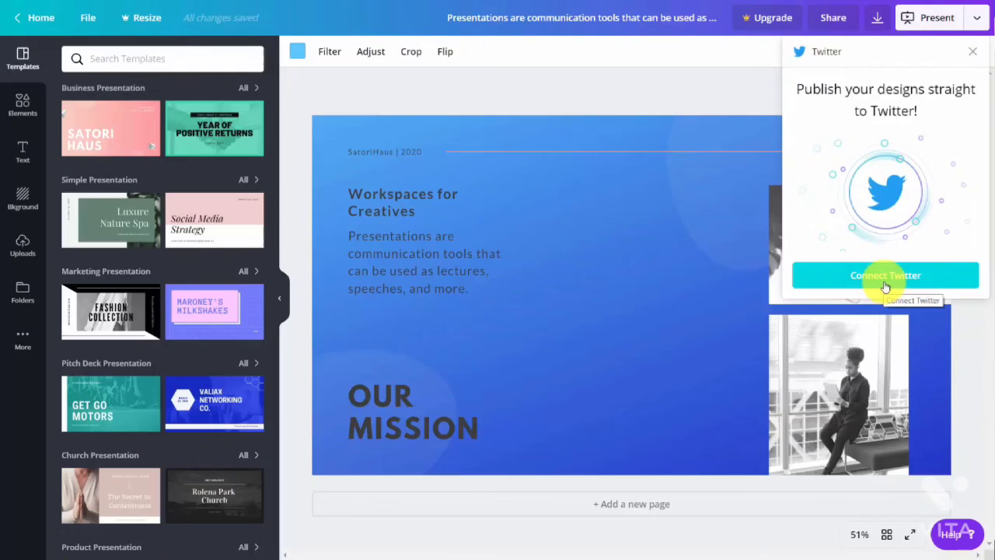
pyautogui.click(885, 287)
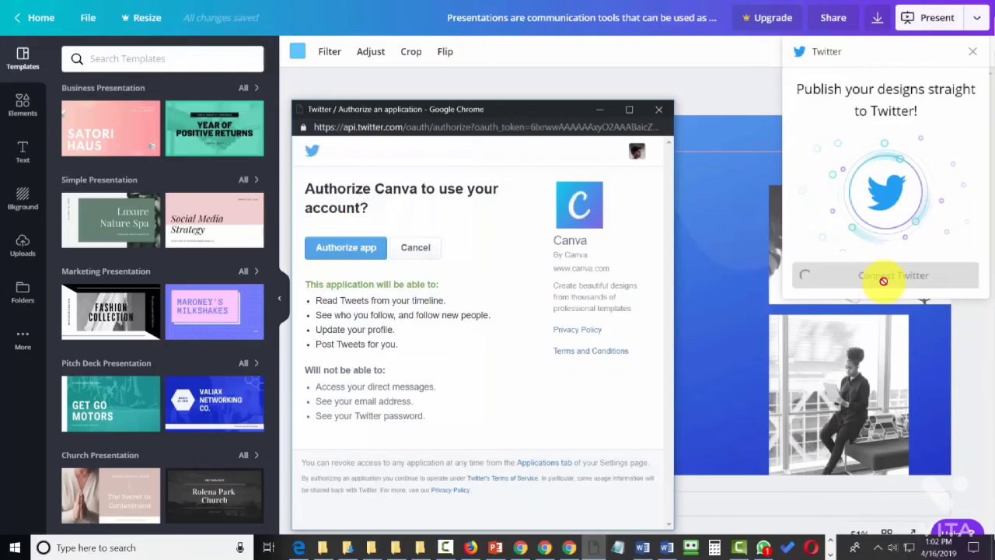
pyautogui.click(351, 249)
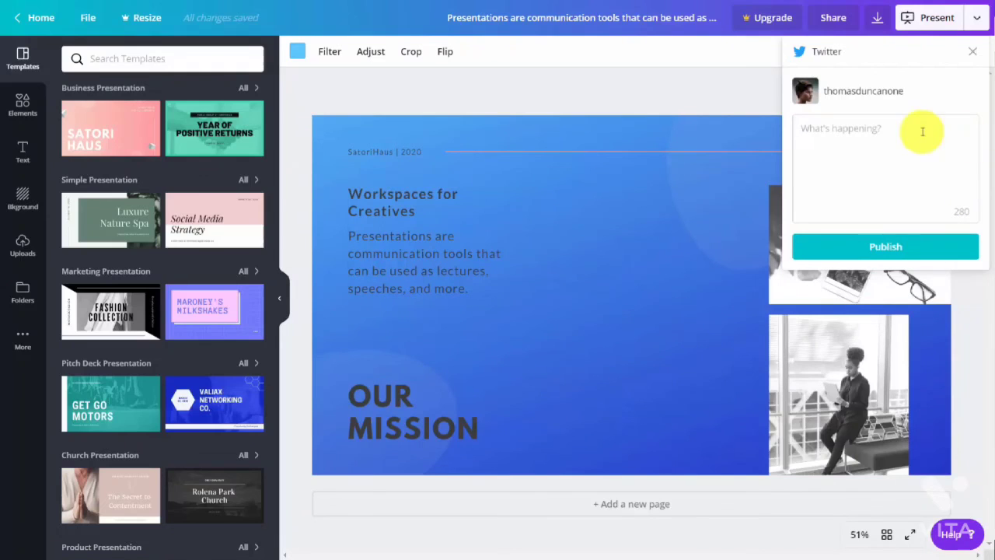
# Publish the design to Twitter with the text "Workspaces for creatives" and open the resulting tweet.
pyautogui.click(892, 139)
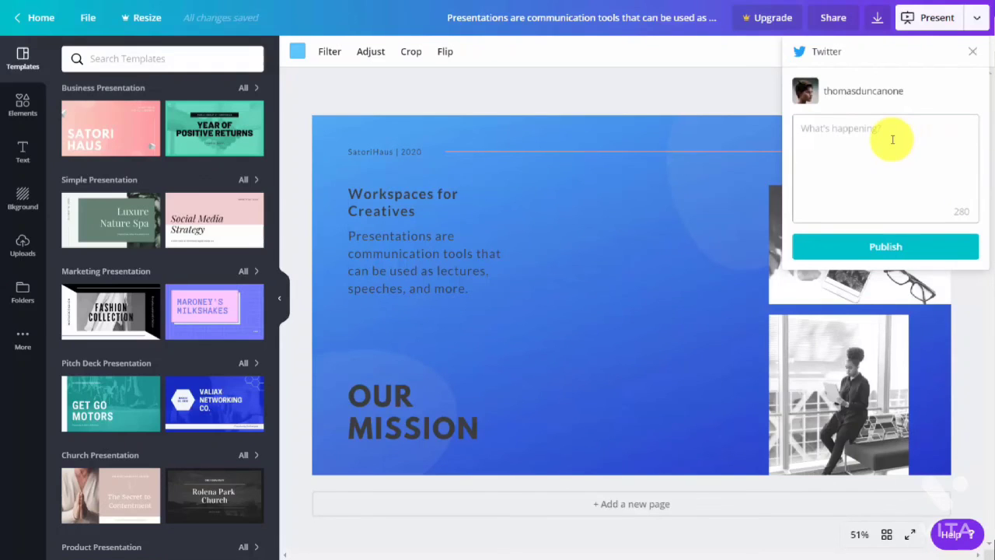
pyautogui.write('Workspaces for creatives')
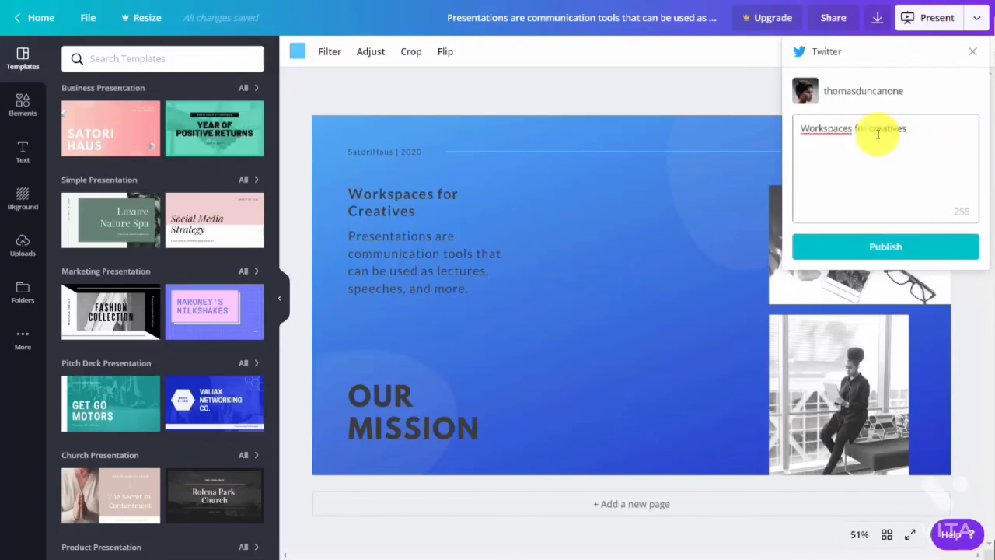
pyautogui.click(877, 248)
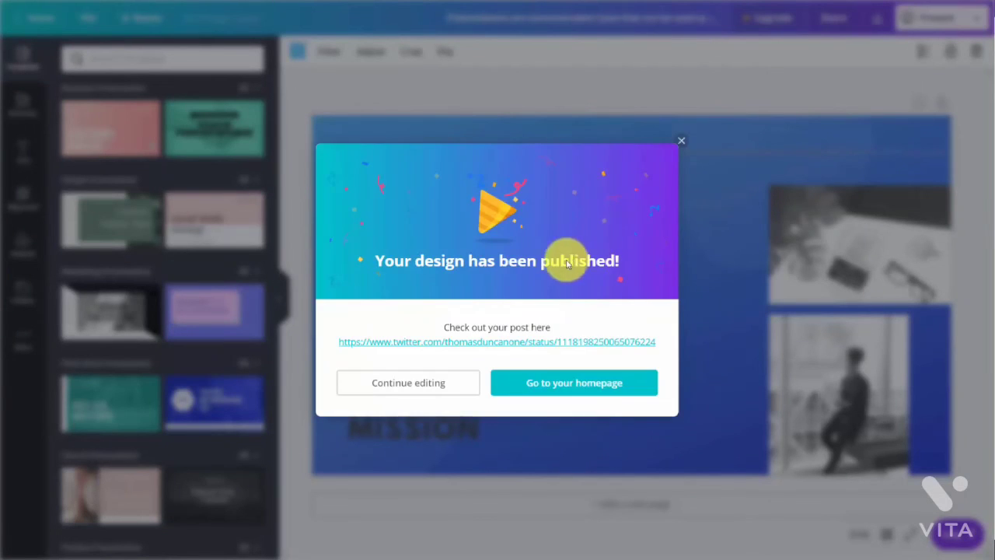
pyautogui.click(540, 341)
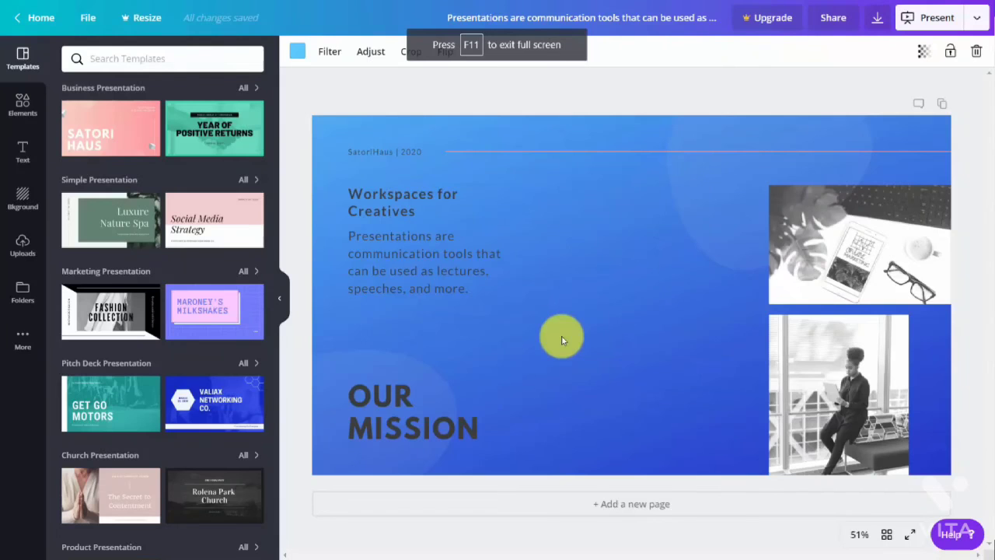